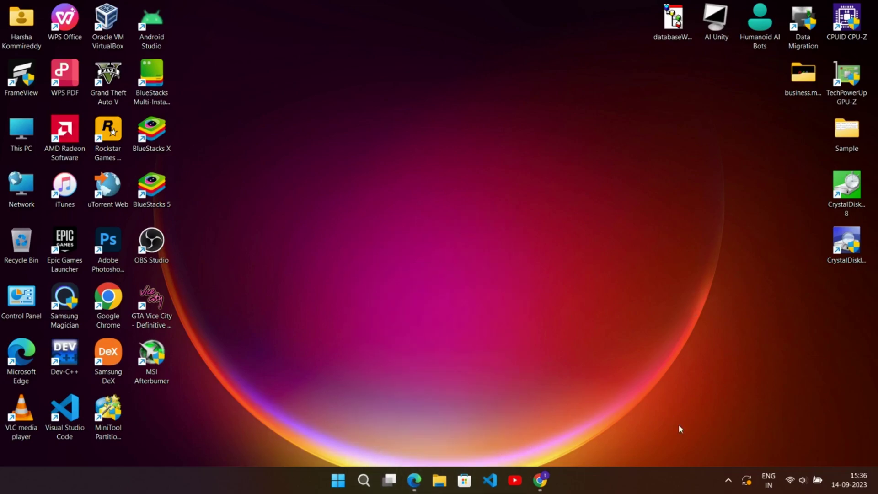
Download AnyMiro from imobie.com/anymiro in Chrome and run its installer
click(543, 488)
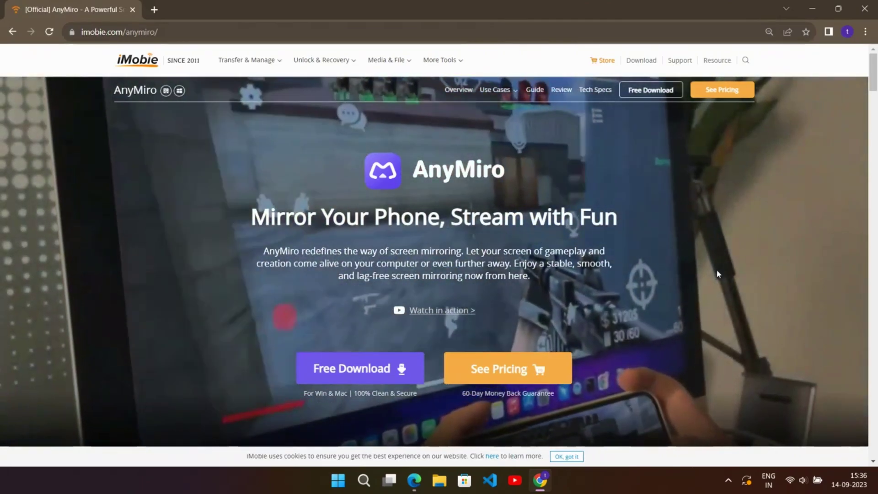
scroll(718, 273, down, 2)
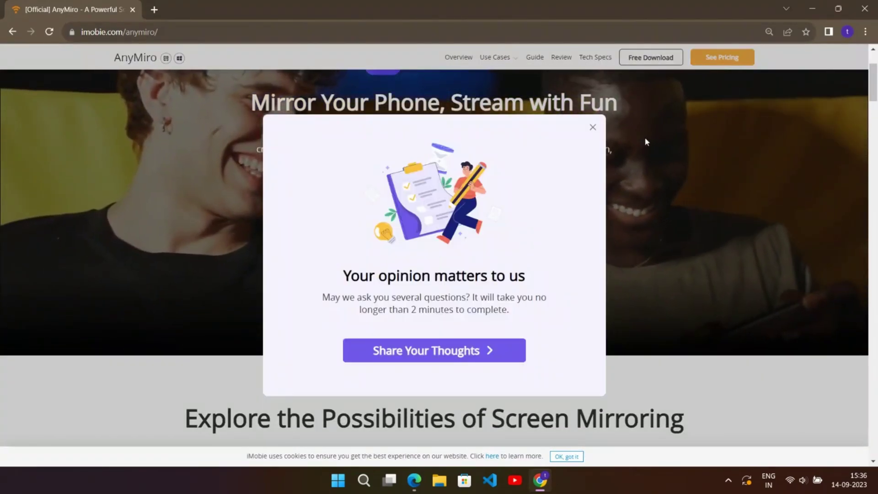
click(593, 127)
scroll(600, 281, down, 4)
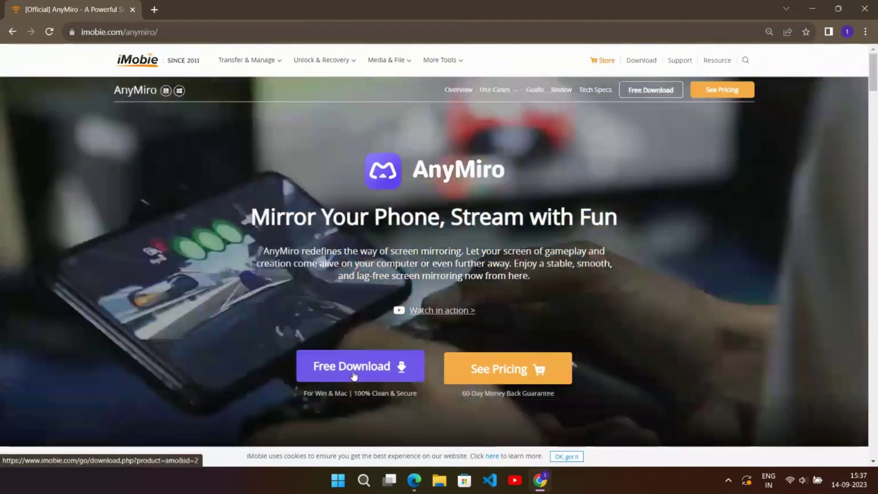
click(353, 376)
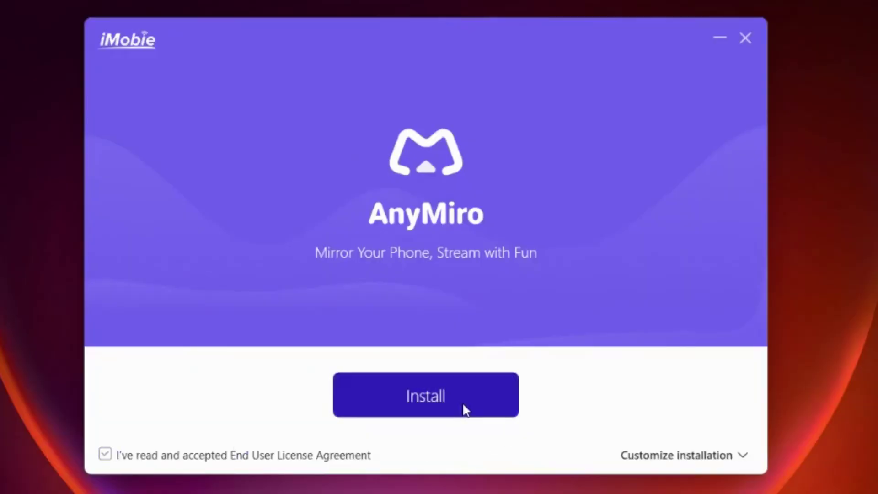
click(462, 402)
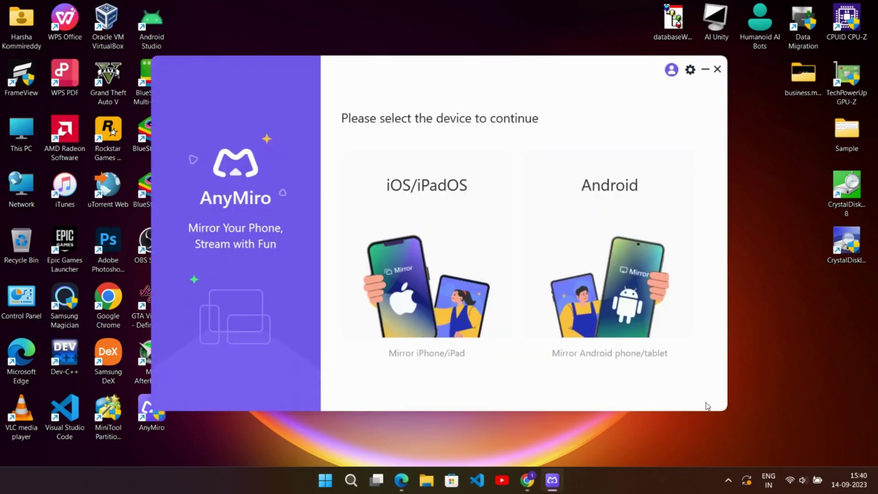
Choose iOS/iPadOS mirroring and confirm the completed USB driver installation
mouse_move(392, 241)
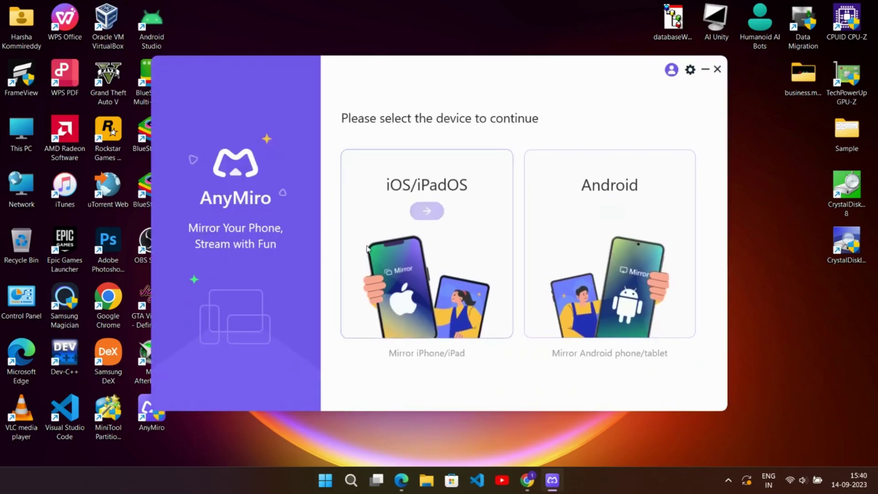
mouse_move(595, 239)
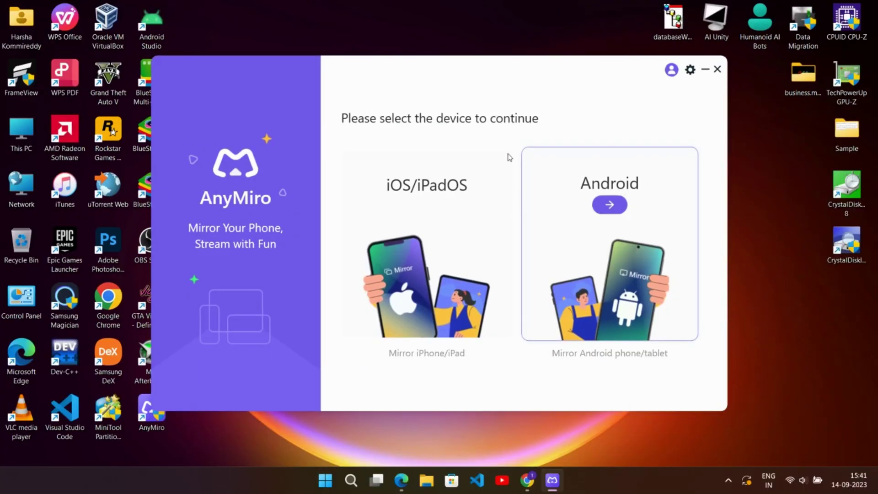
mouse_move(411, 218)
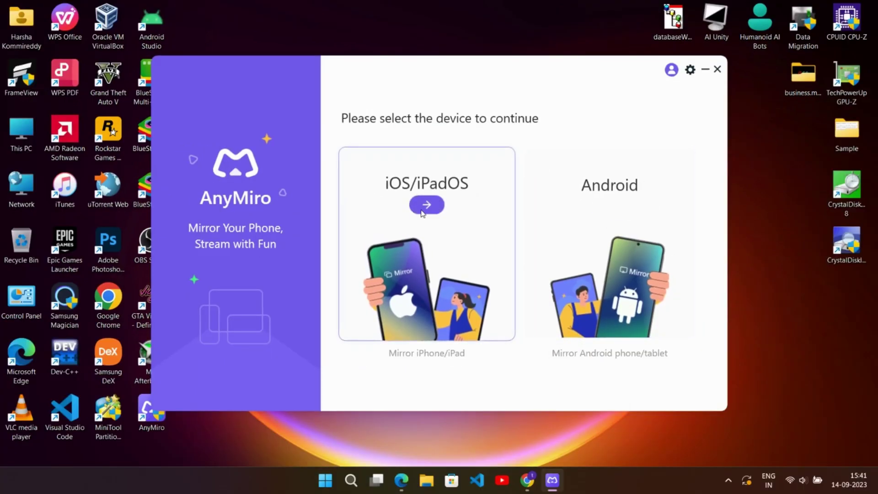
click(422, 210)
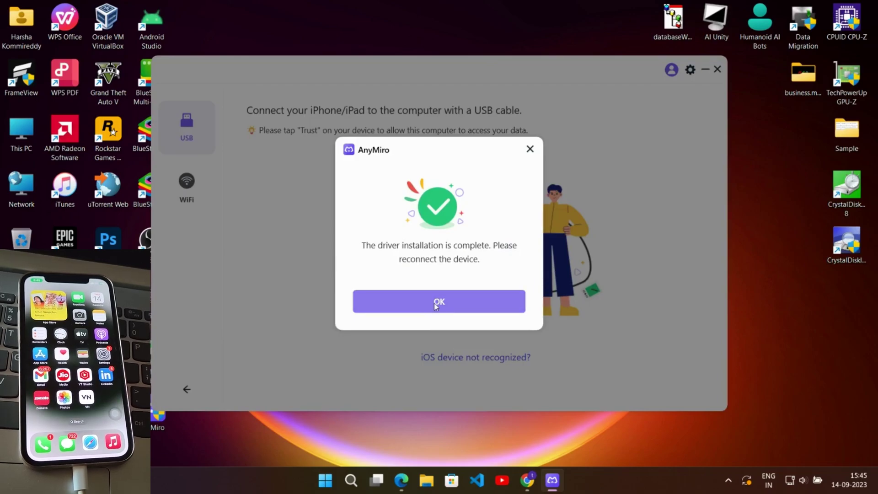
click(448, 306)
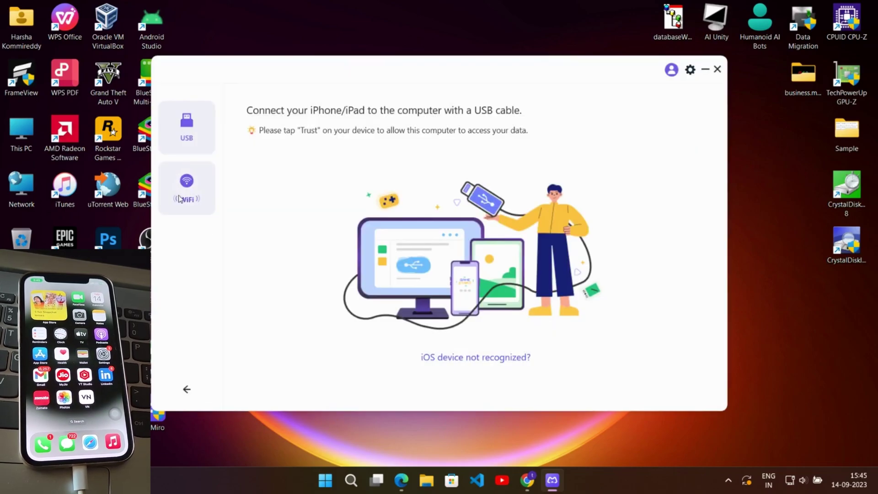
Switch AnyMiro to the WiFi connection method for the iPhone
click(192, 199)
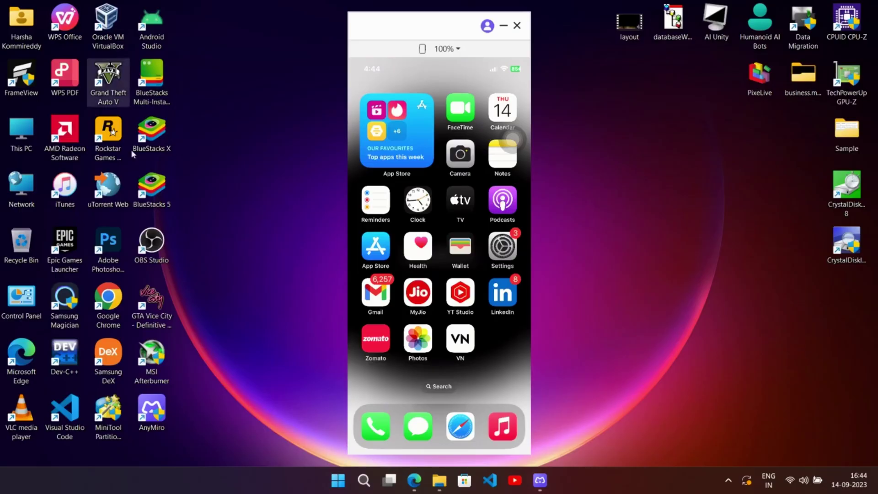
Download the OBS Studio Windows installer from obsproject.com in Chrome
double_click(109, 302)
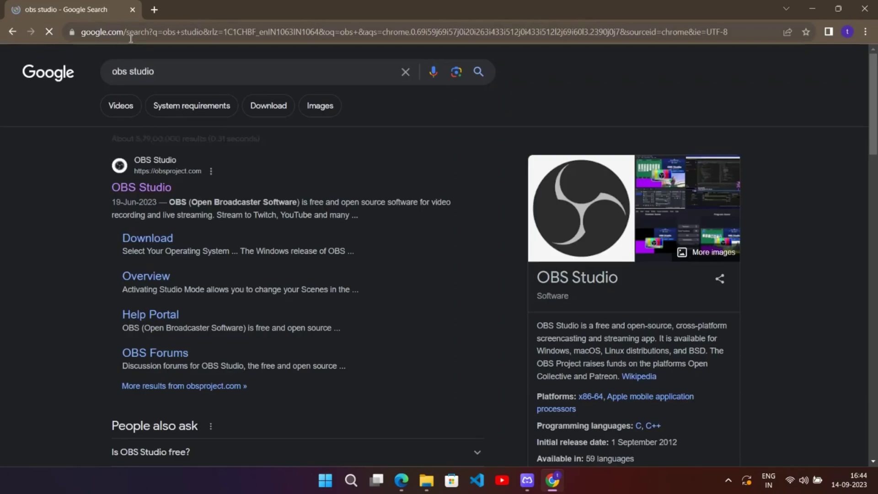
click(147, 190)
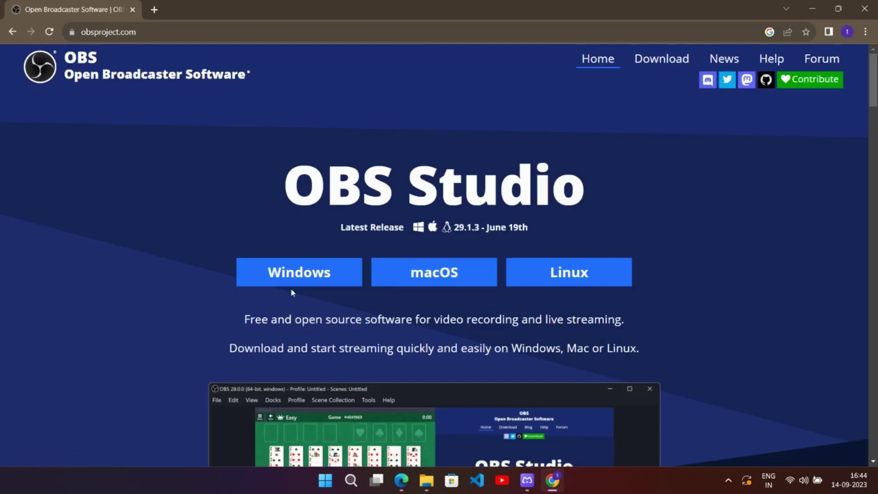
scroll(310, 279, down, 3)
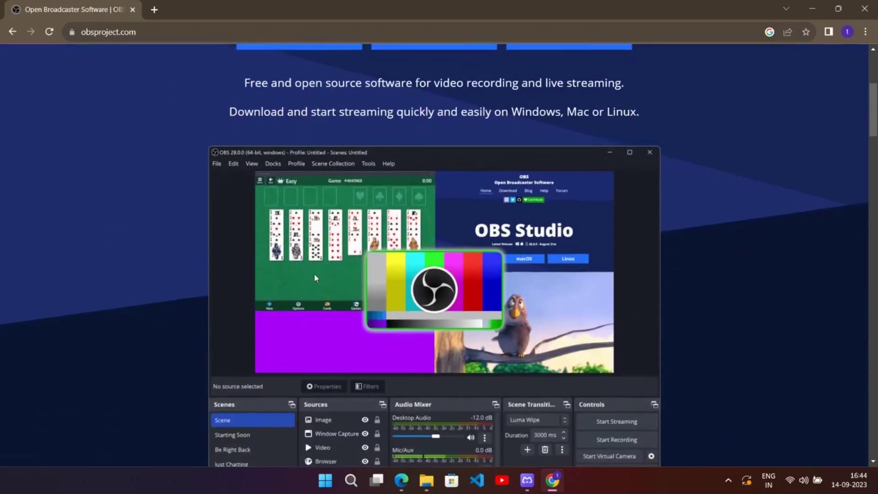
scroll(780, 241, up, 3)
click(300, 272)
Check the OBS download in Recent Downloads, then close Chrome
click(269, 10)
click(810, 32)
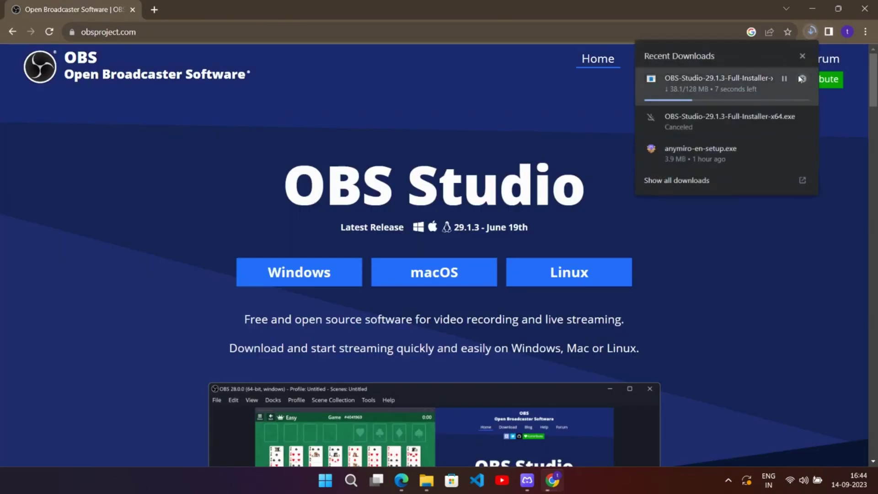
click(803, 75)
click(802, 56)
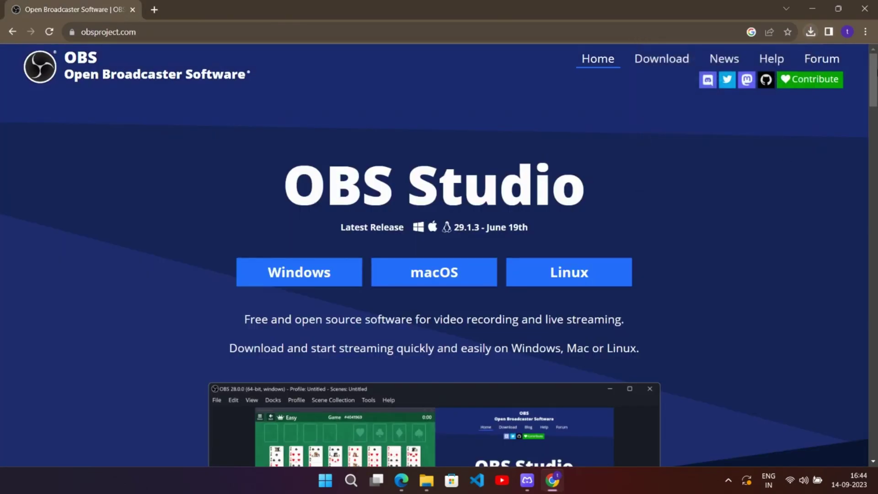
click(865, 8)
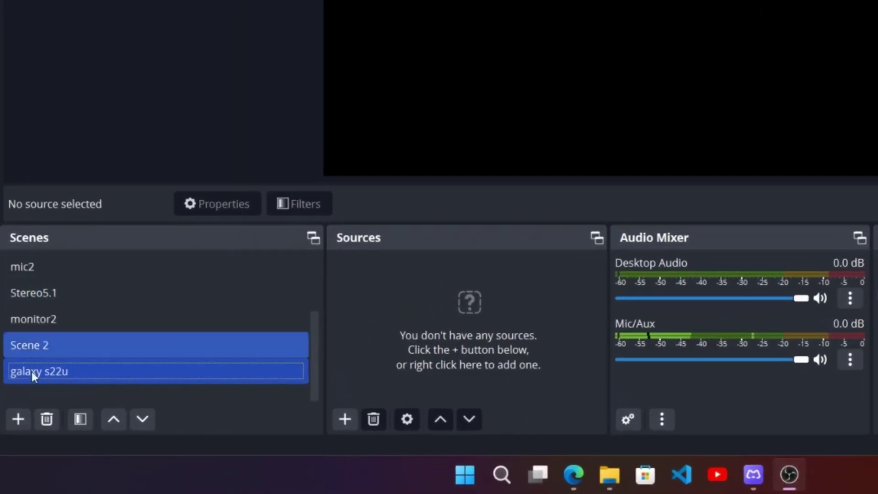
Create a new OBS scene named 'Window'
click(19, 419)
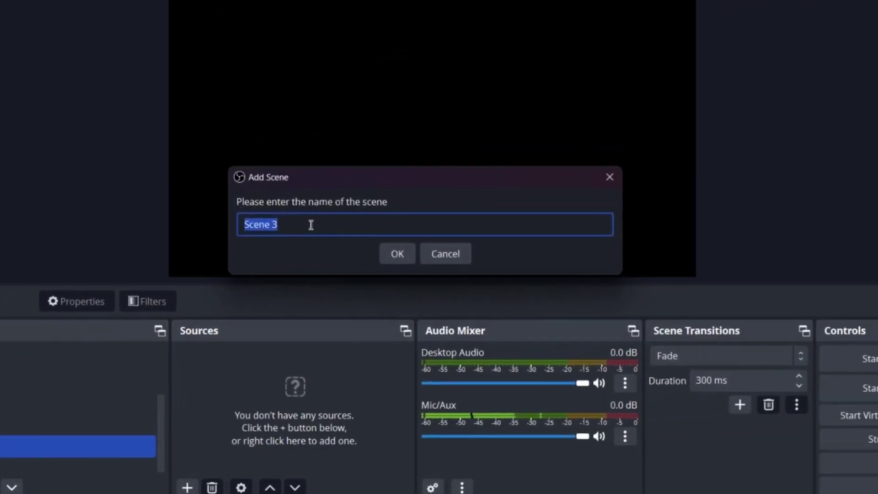
key(BackSpace)
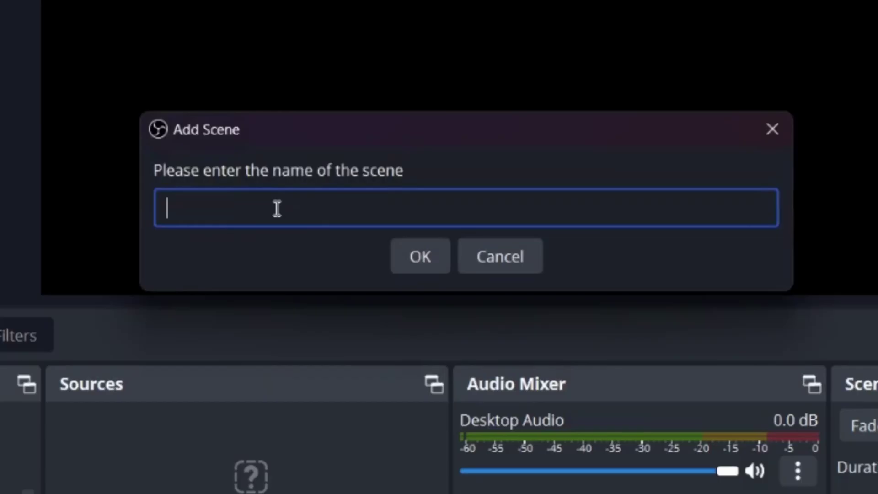
text(W)
text(indow)
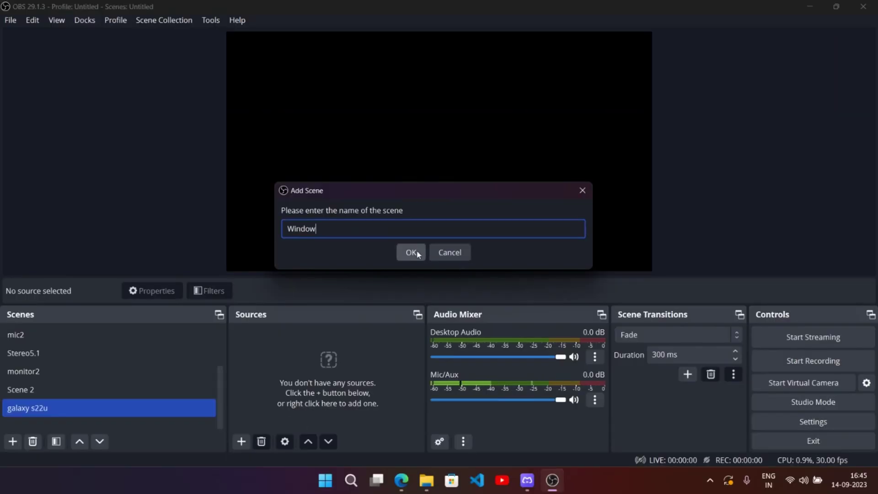
click(417, 253)
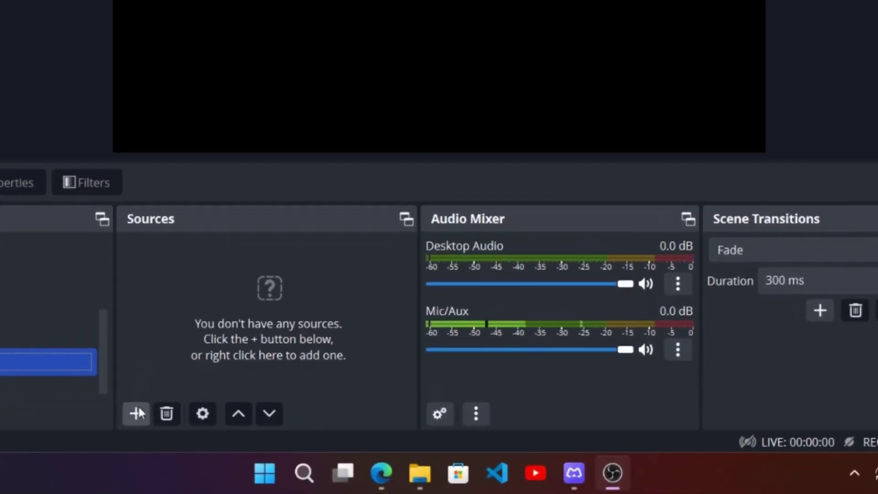
Start adding a Window Capture source and clear its default name
click(138, 413)
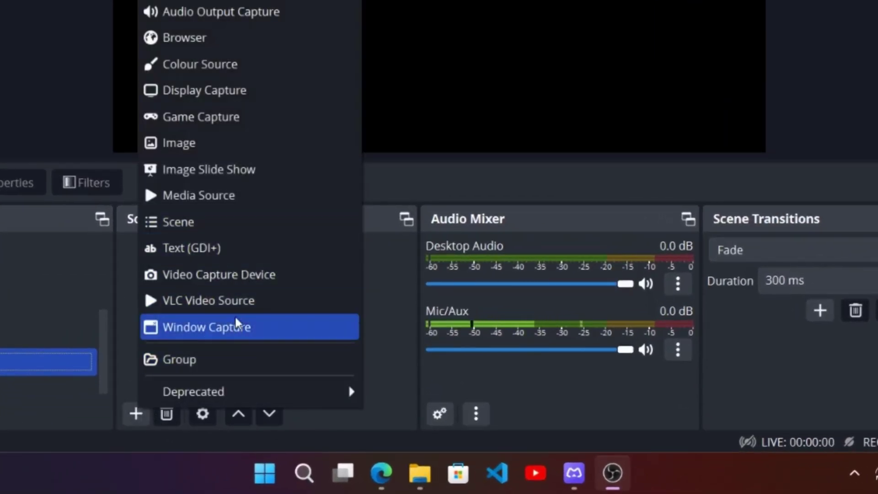
click(245, 337)
key(BackSpace)
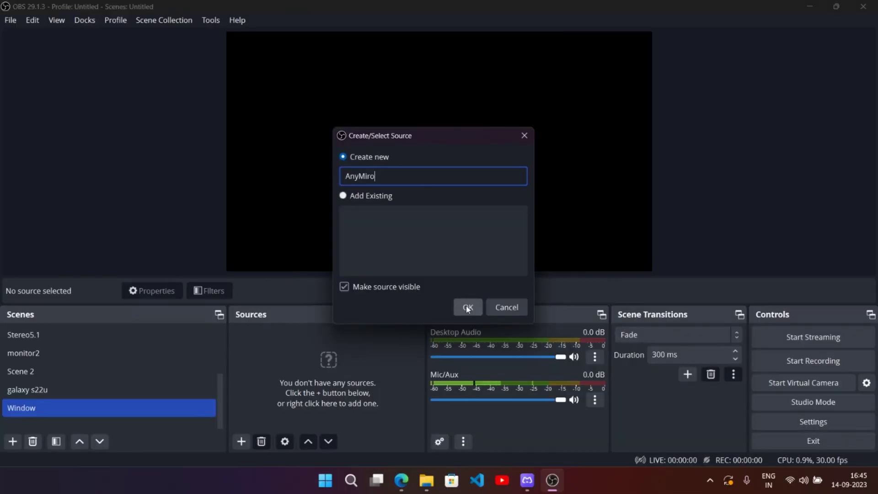
Capture the [AnyMiro.exe]: AnyMiro Livestream window and align it to the canvas's top-left
click(490, 360)
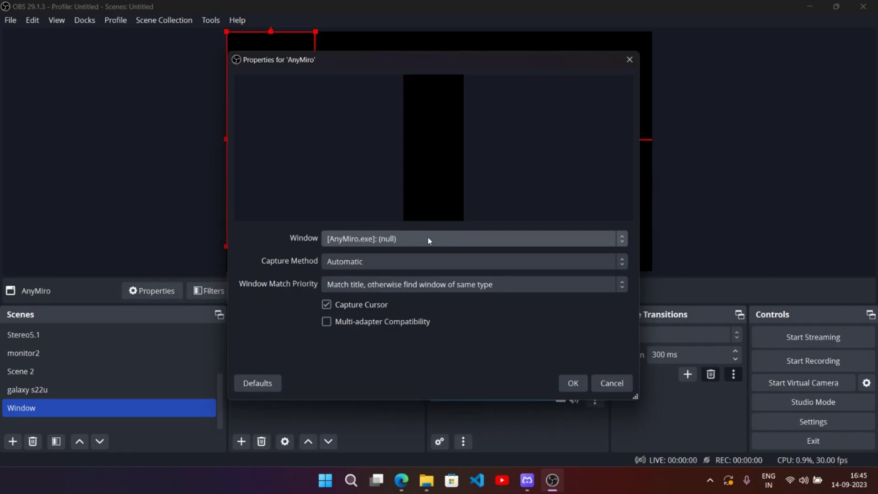
click(428, 238)
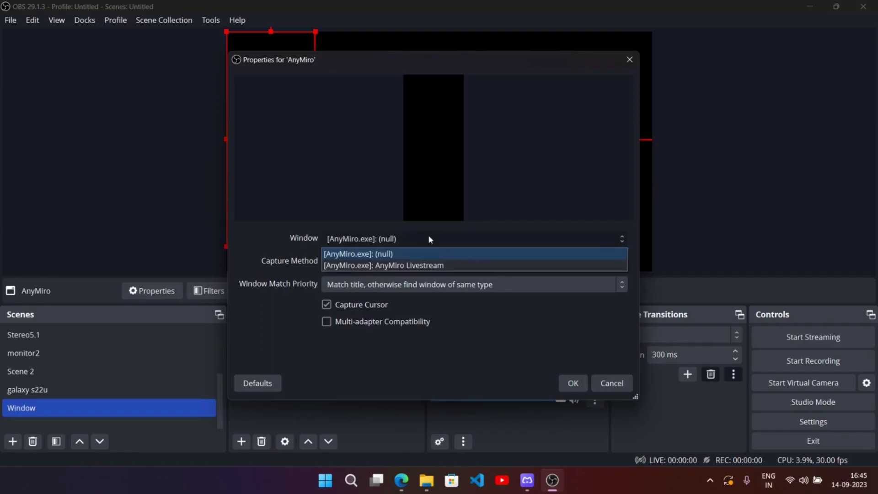
click(463, 266)
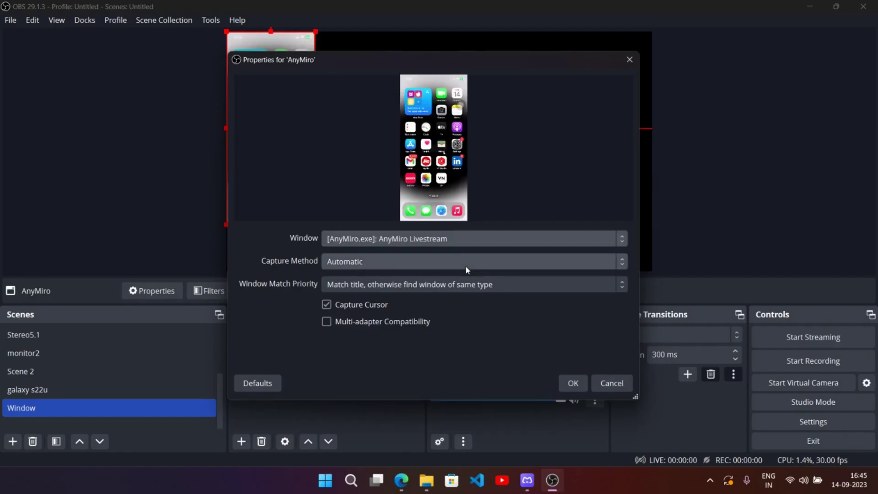
click(573, 383)
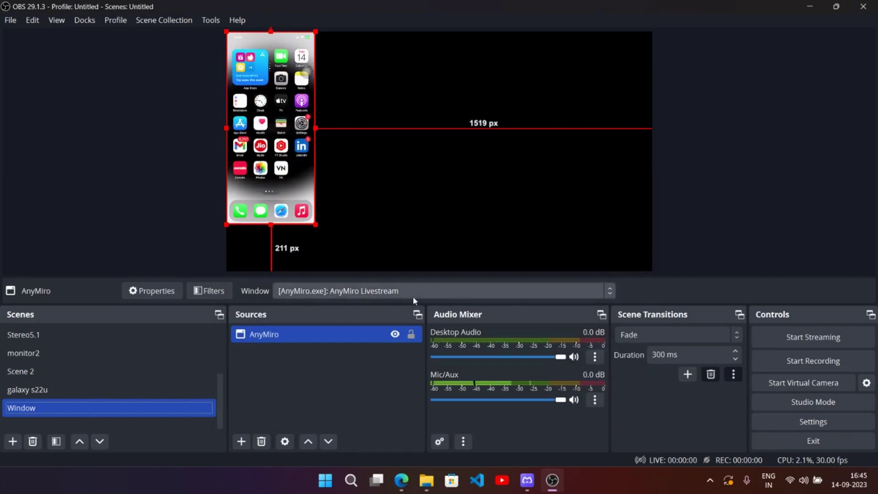
drag(312, 152, 448, 143)
drag(618, 121, 460, 121)
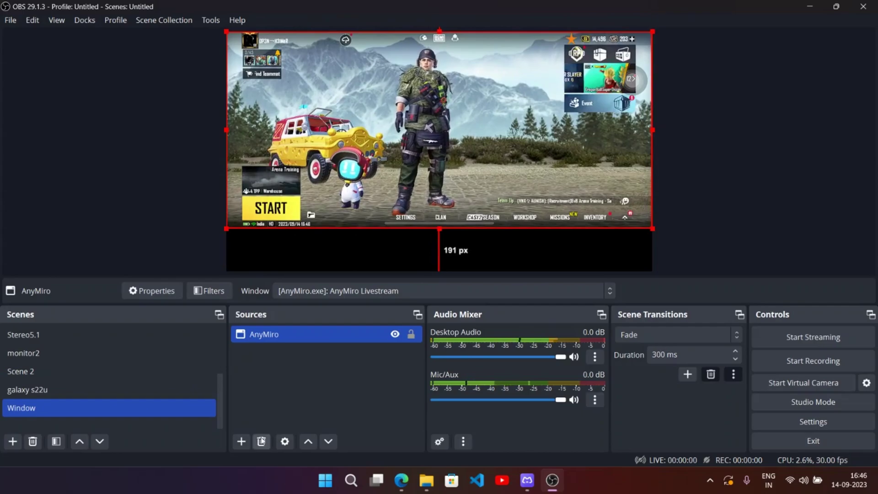
Add a media source named 'Layout' playing gamelayout.mp4 from the PixeLive folder
click(202, 431)
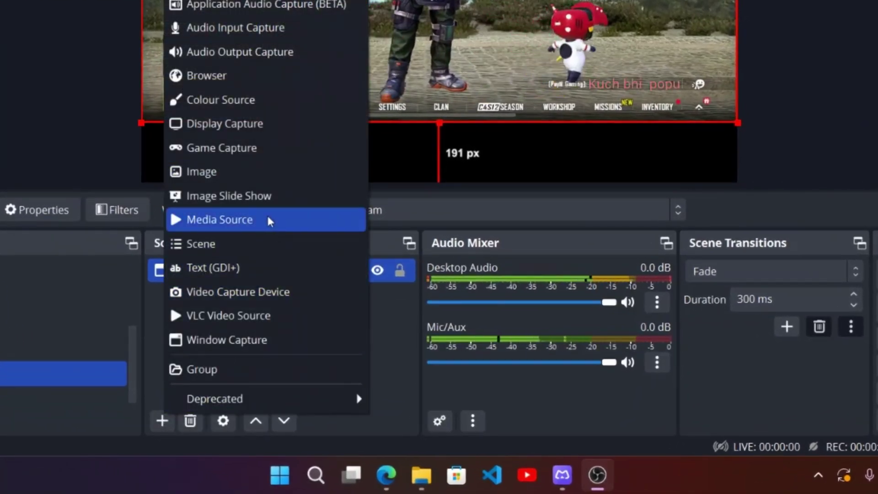
click(247, 221)
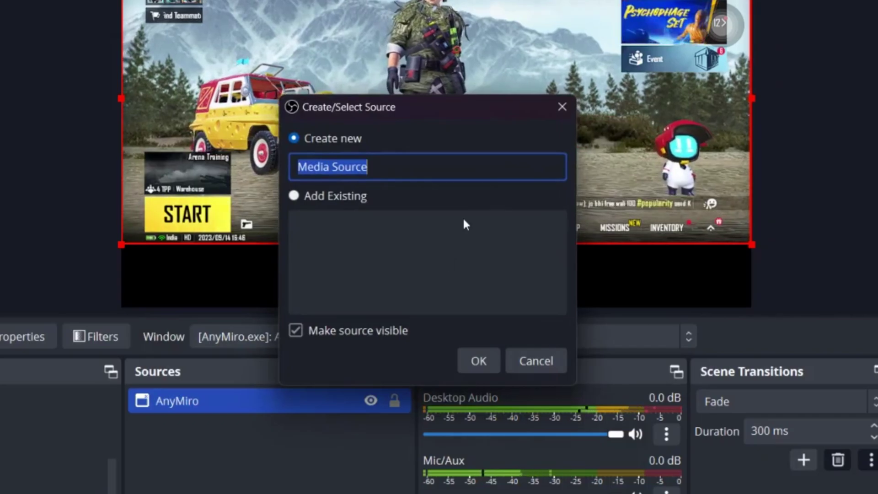
key(BackSpace)
text(Layout)
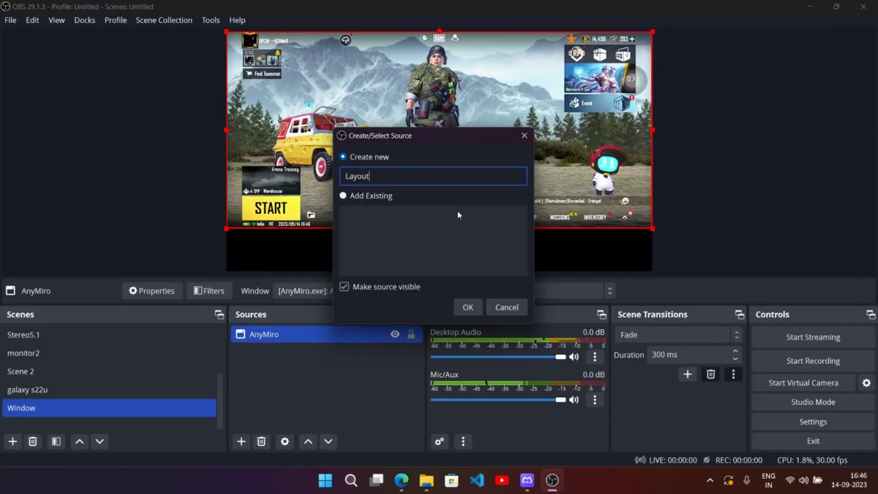
click(468, 307)
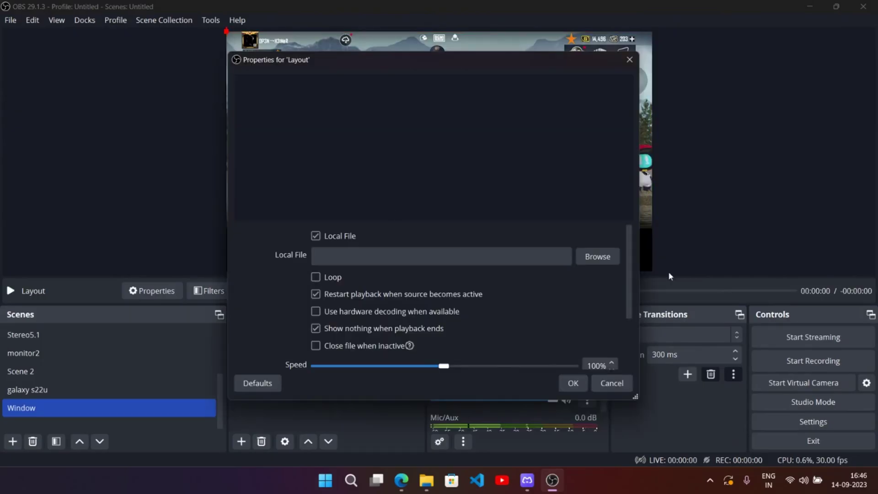
click(594, 255)
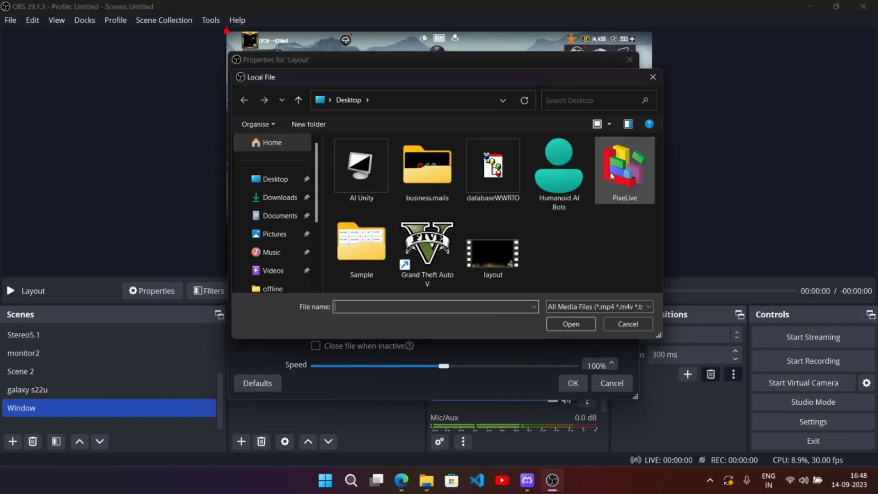
double_click(612, 177)
double_click(427, 249)
scroll(373, 319, down, 3)
scroll(373, 319, up, 2)
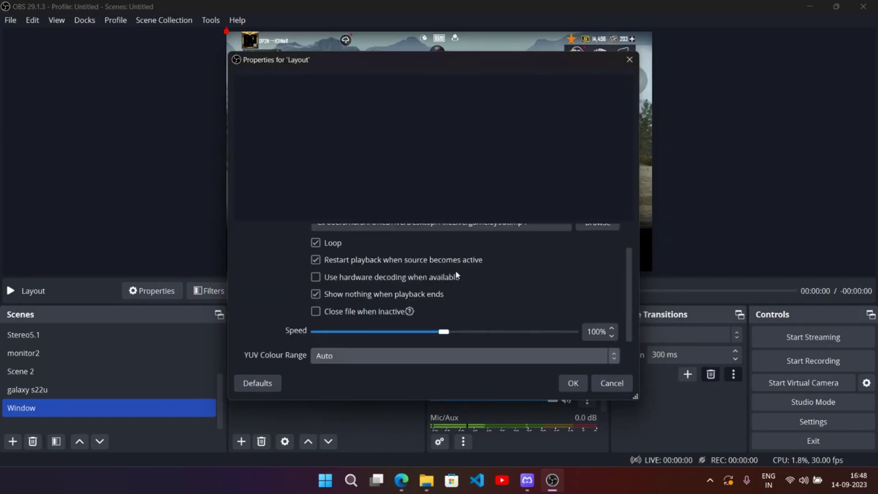
click(572, 383)
Position the Layout overlay and set its blending mode to Subtract
drag(519, 244, 500, 249)
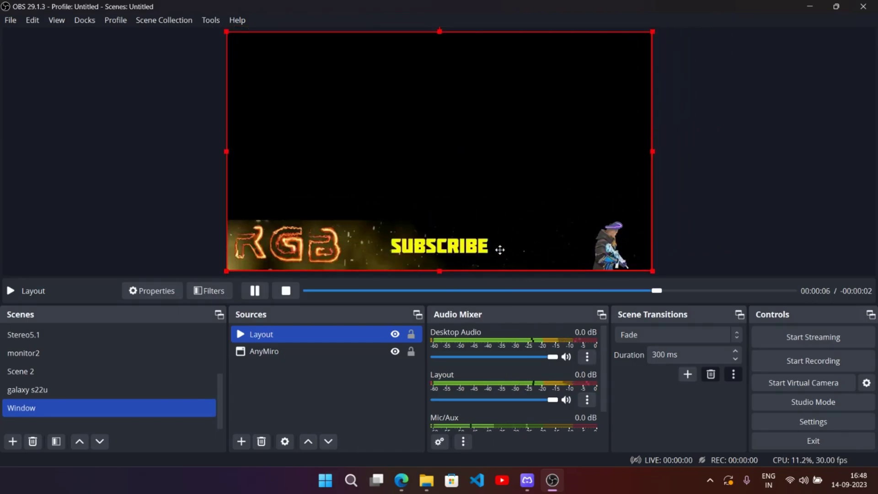
right_click(282, 334)
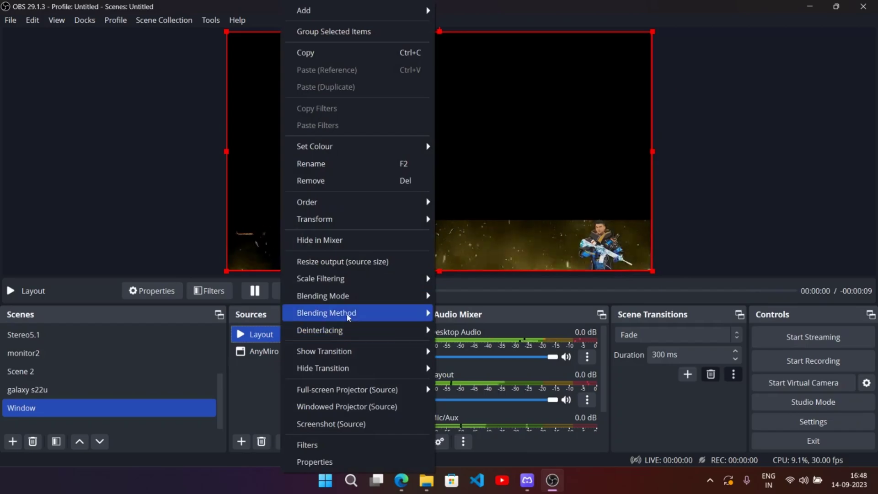
mouse_move(389, 298)
click(458, 331)
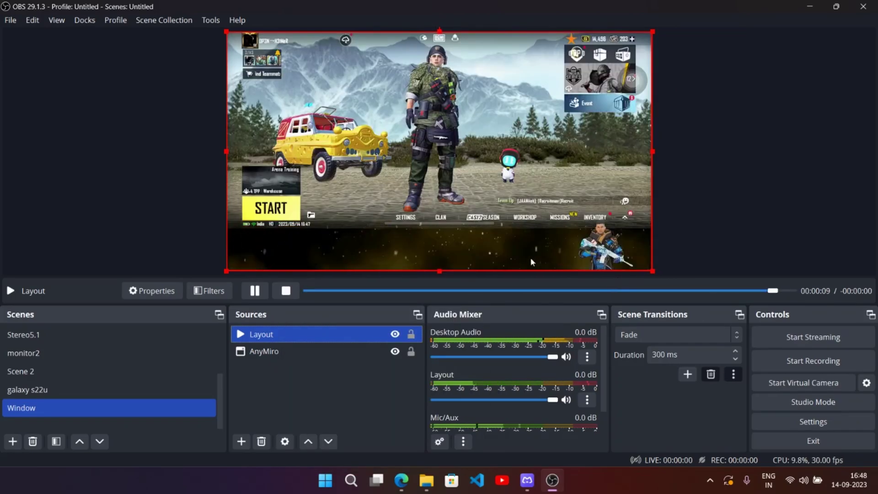
drag(472, 243, 471, 255)
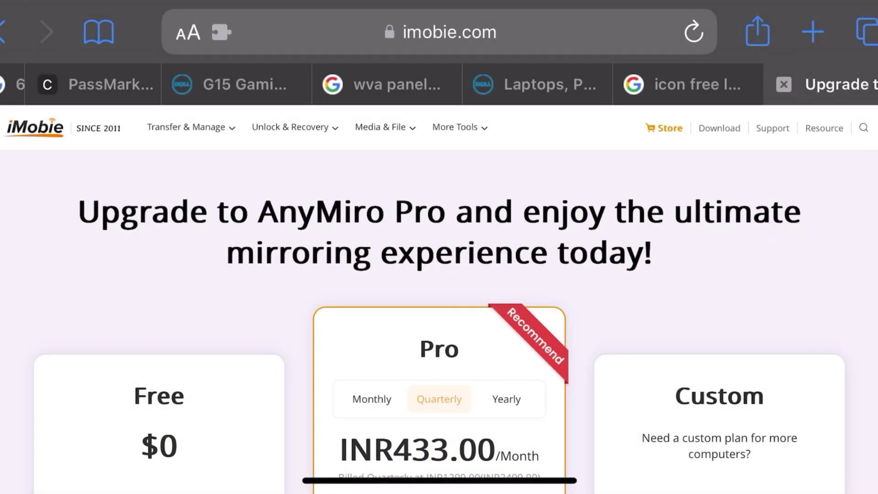
Scroll down to the Free ($0), Pro (INR433.00/month) and Custom plan cards
scroll(439, 274, down, 6)
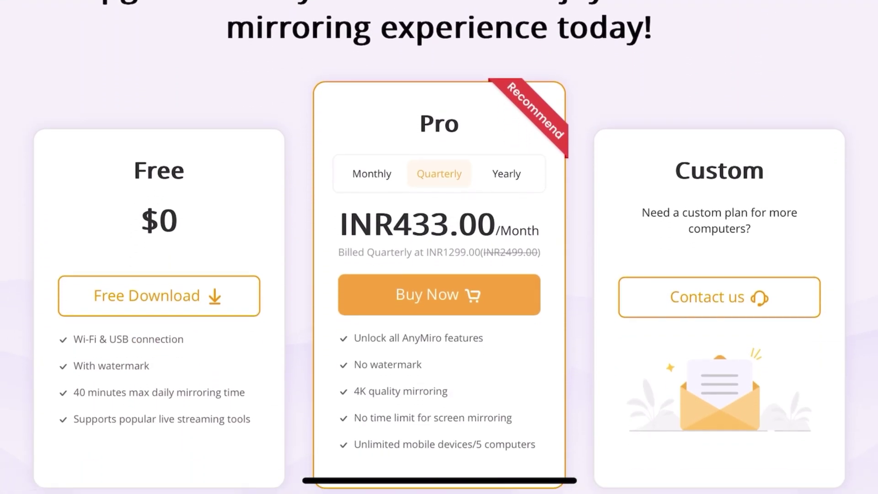